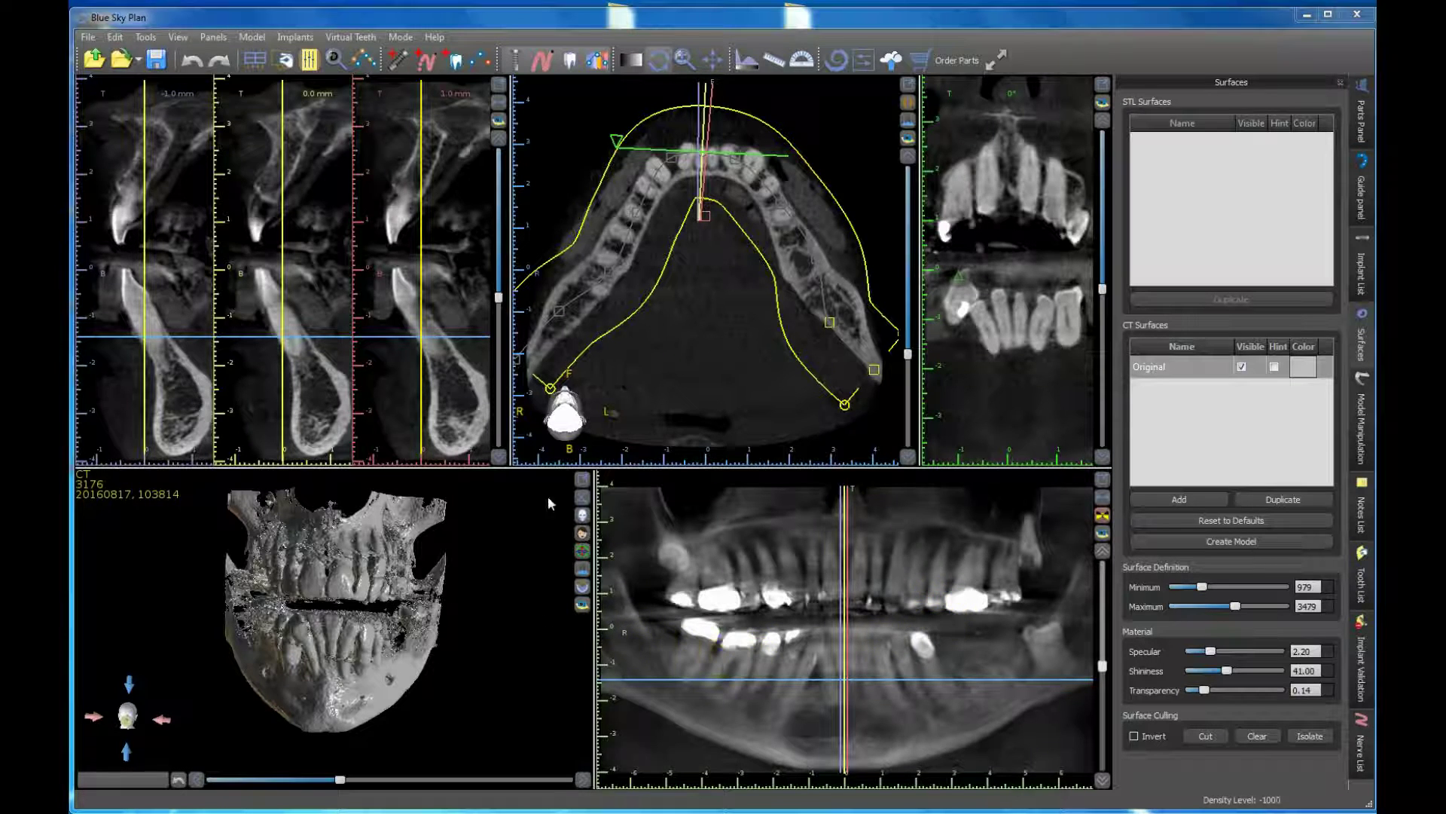
Maximize the 3D pane and rotate the jaw model to view it from several sides
left_click(581, 482)
left_click_drag(625, 502, 744, 490)
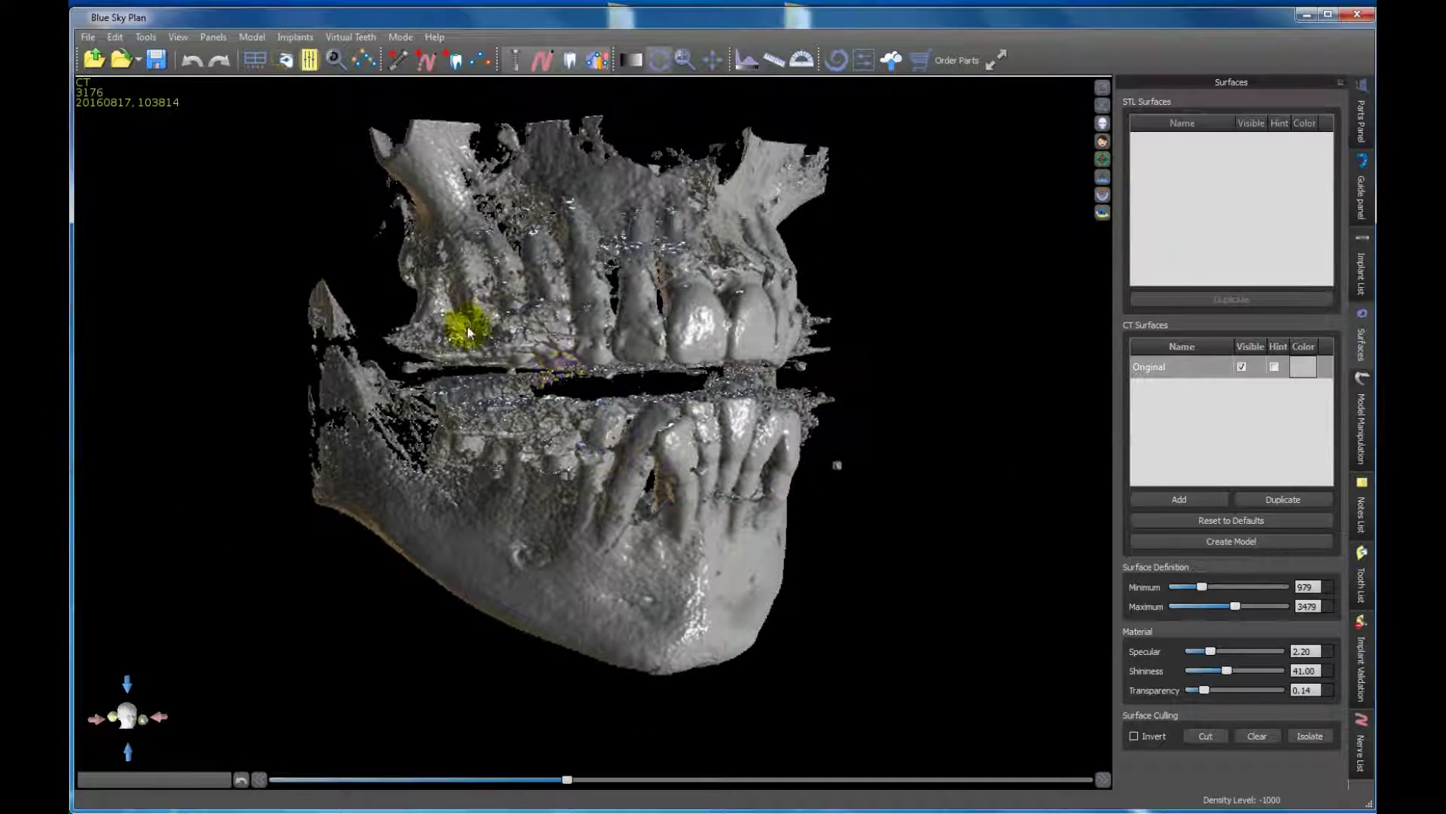
left_click_drag(427, 422, 591, 389)
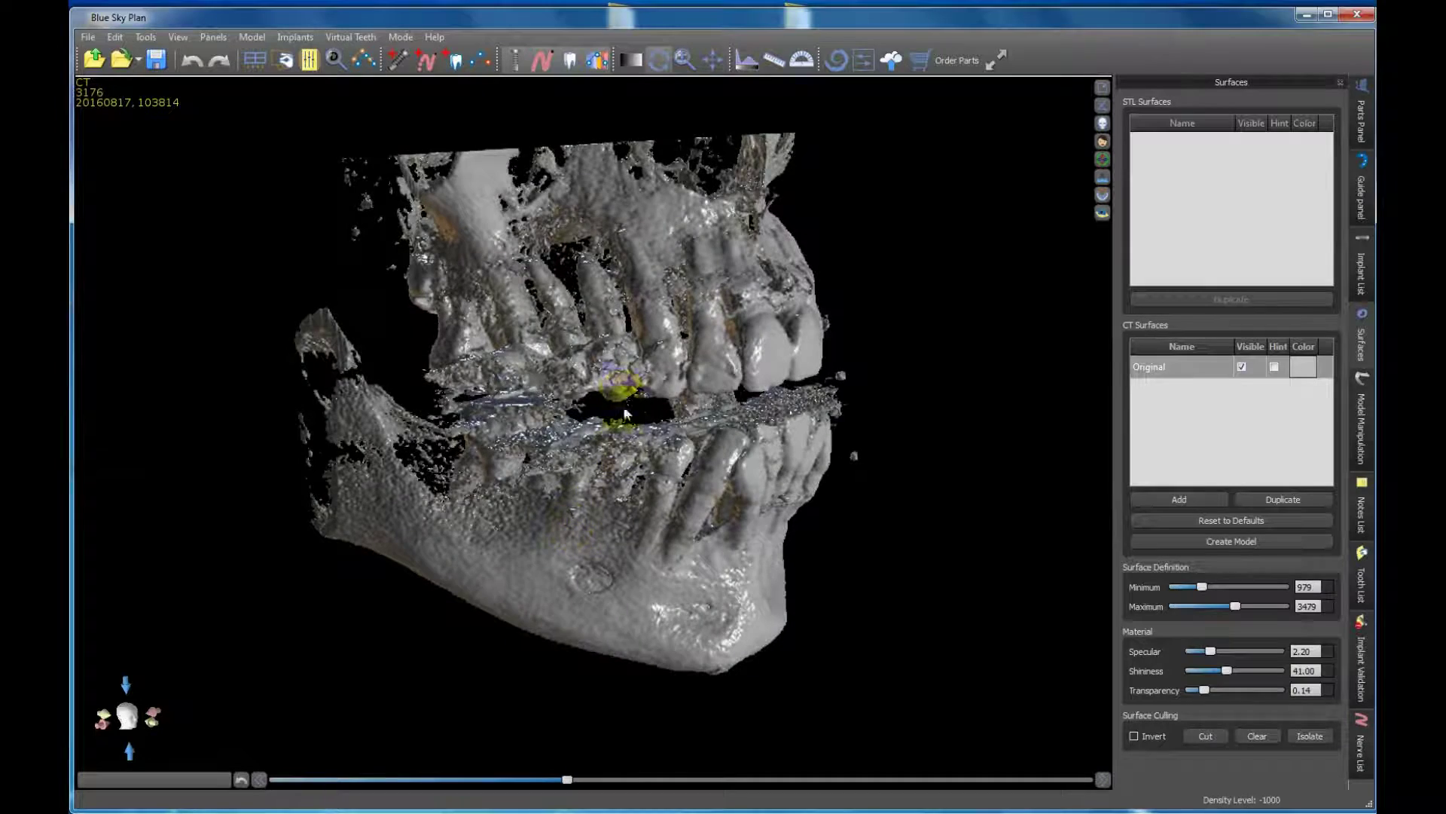
mouse_move(791, 403)
left_mouse_down()
mouse_move(581, 407)
mouse_move(812, 511)
mouse_move(717, 562)
mouse_move(662, 542)
mouse_move(737, 478)
mouse_move(510, 429)
mouse_move(643, 401)
mouse_move(690, 373)
mouse_move(725, 379)
left_mouse_up()
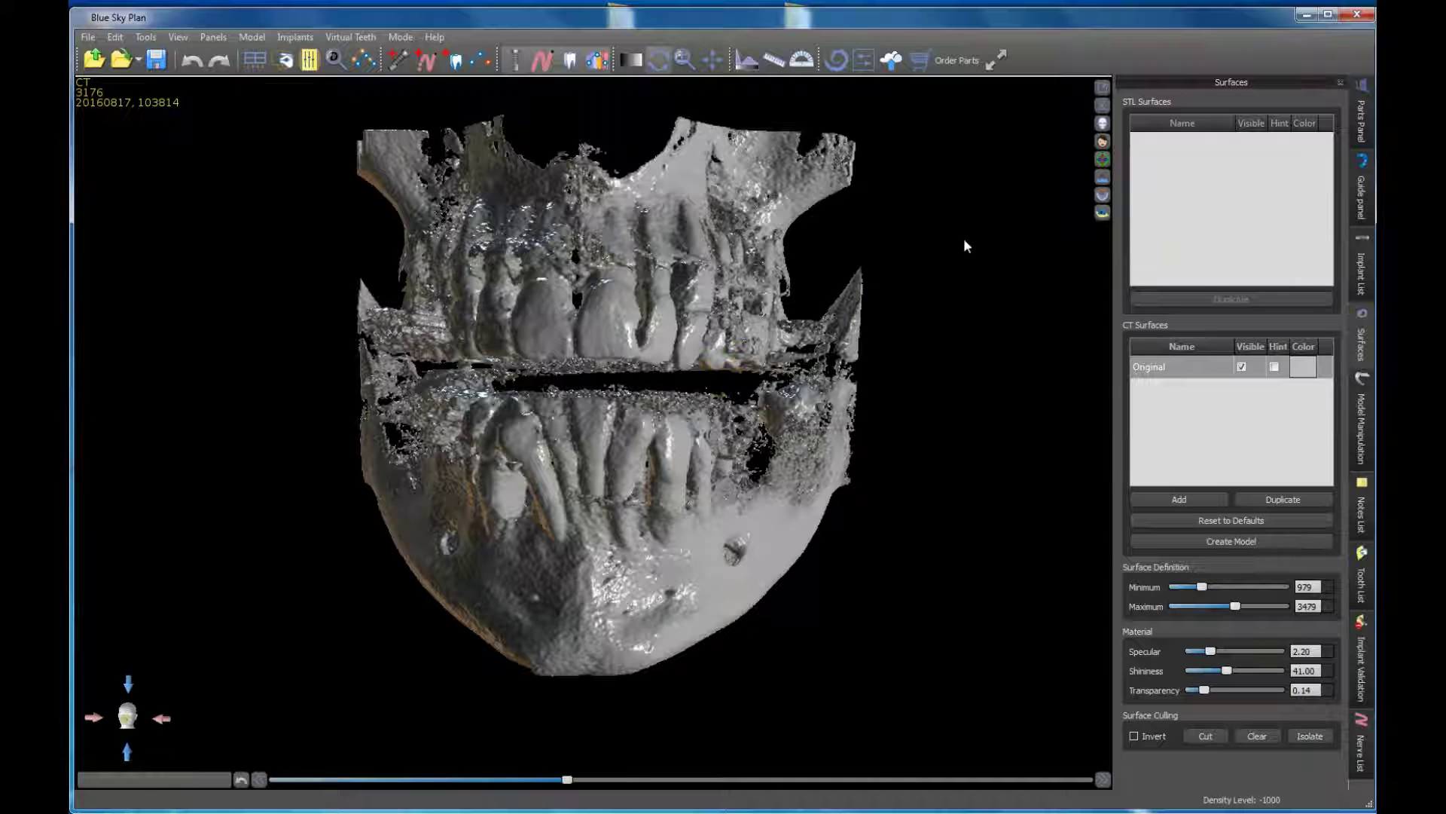
Return to the multi-pane layout, then enlarge the 3D view to fill the workspace again
left_click(1102, 106)
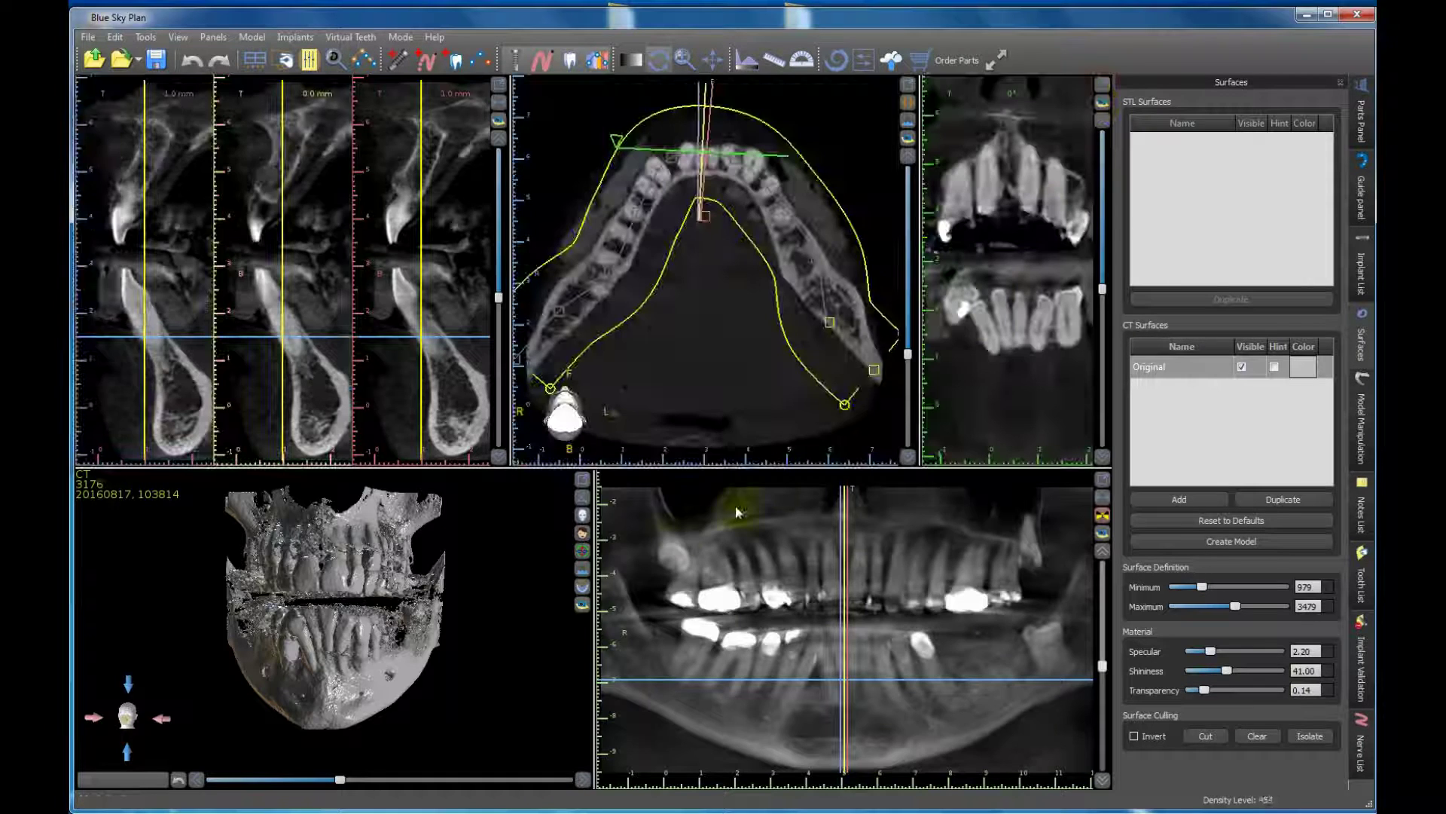
left_click(420, 632)
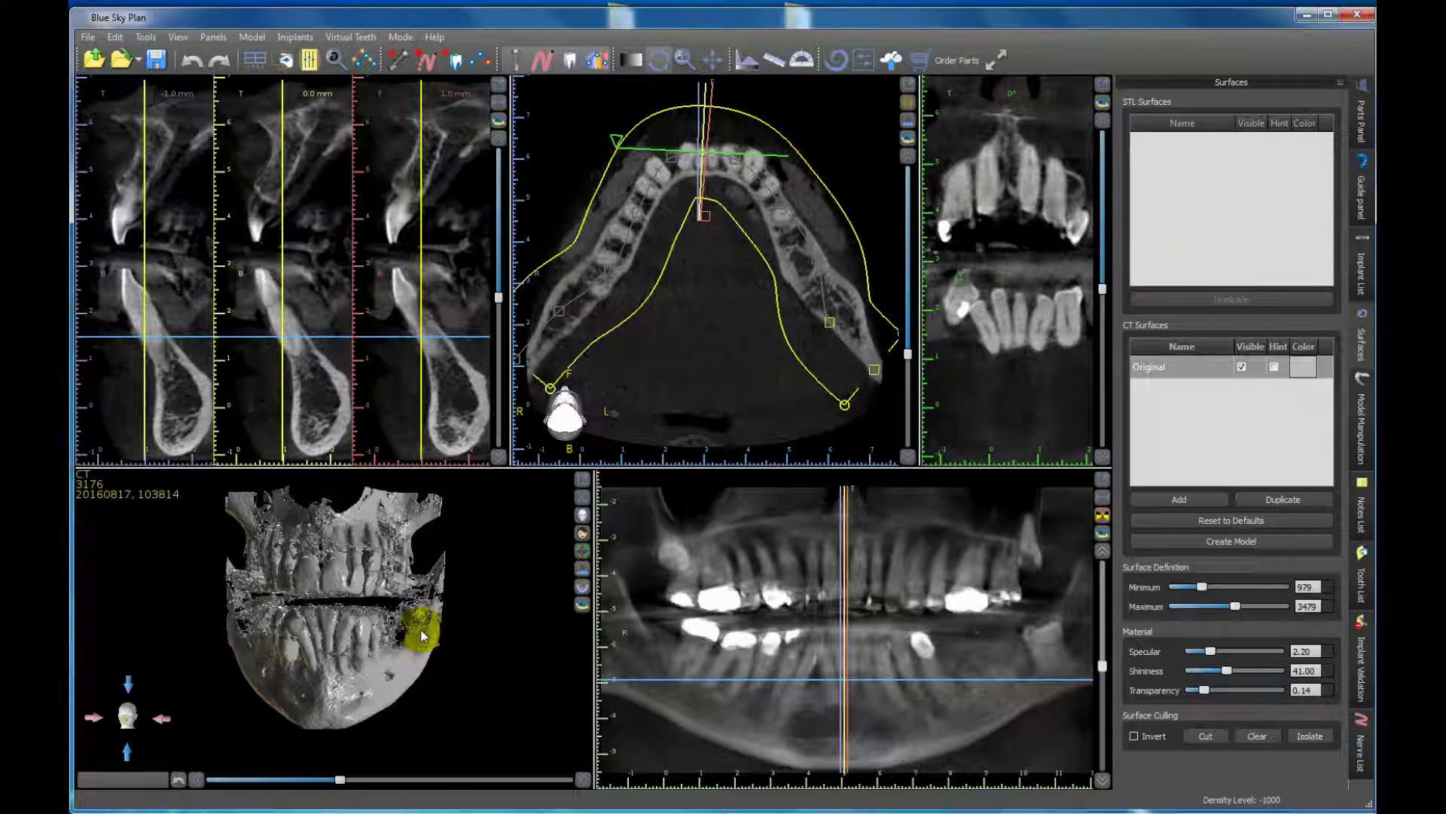
left_click(583, 479)
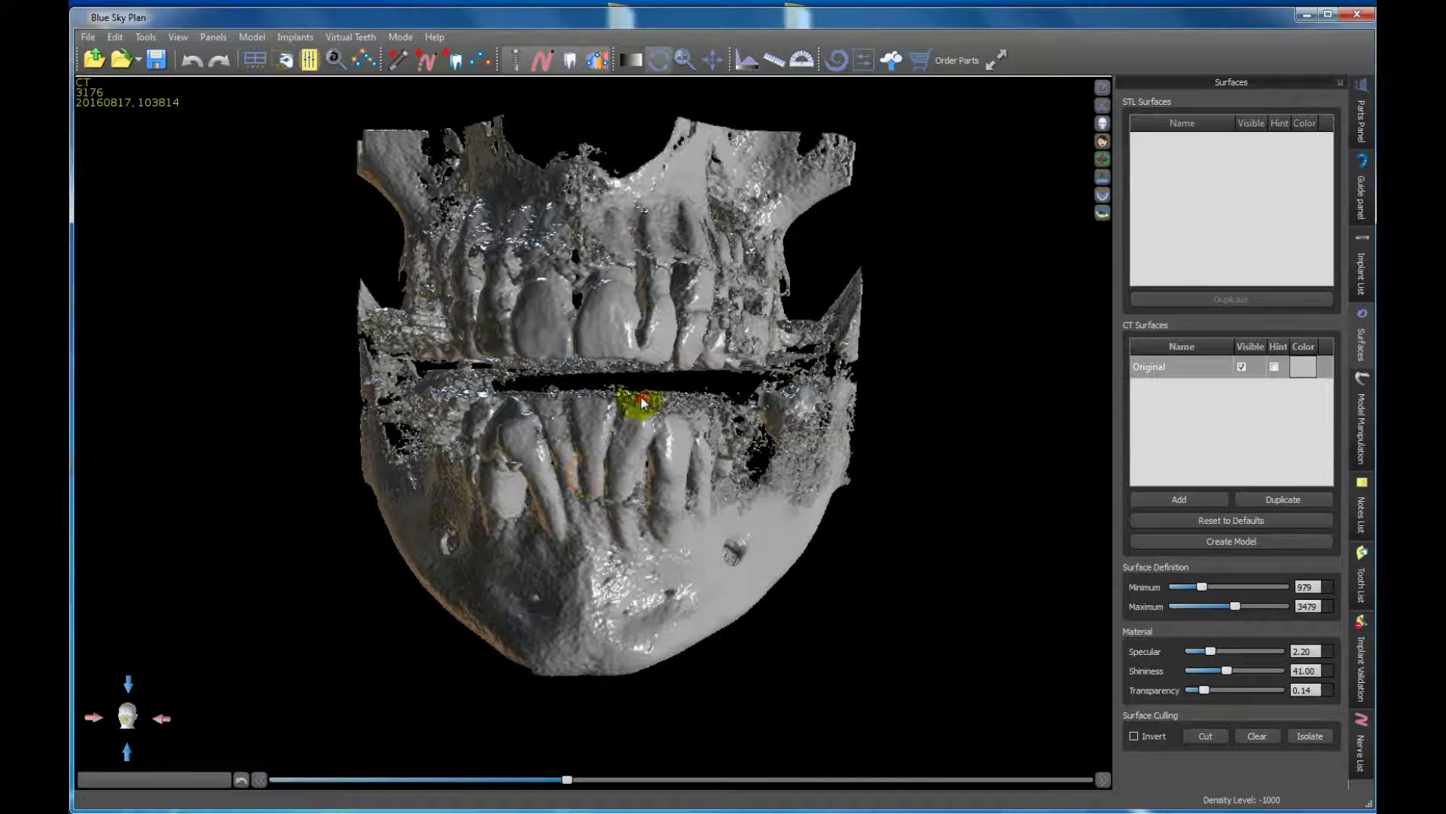
Raise the surface thresholds to 3678–6178, inspect the thinned model, and restore the multi-pane layout
left_click_drag(586, 783, 966, 783)
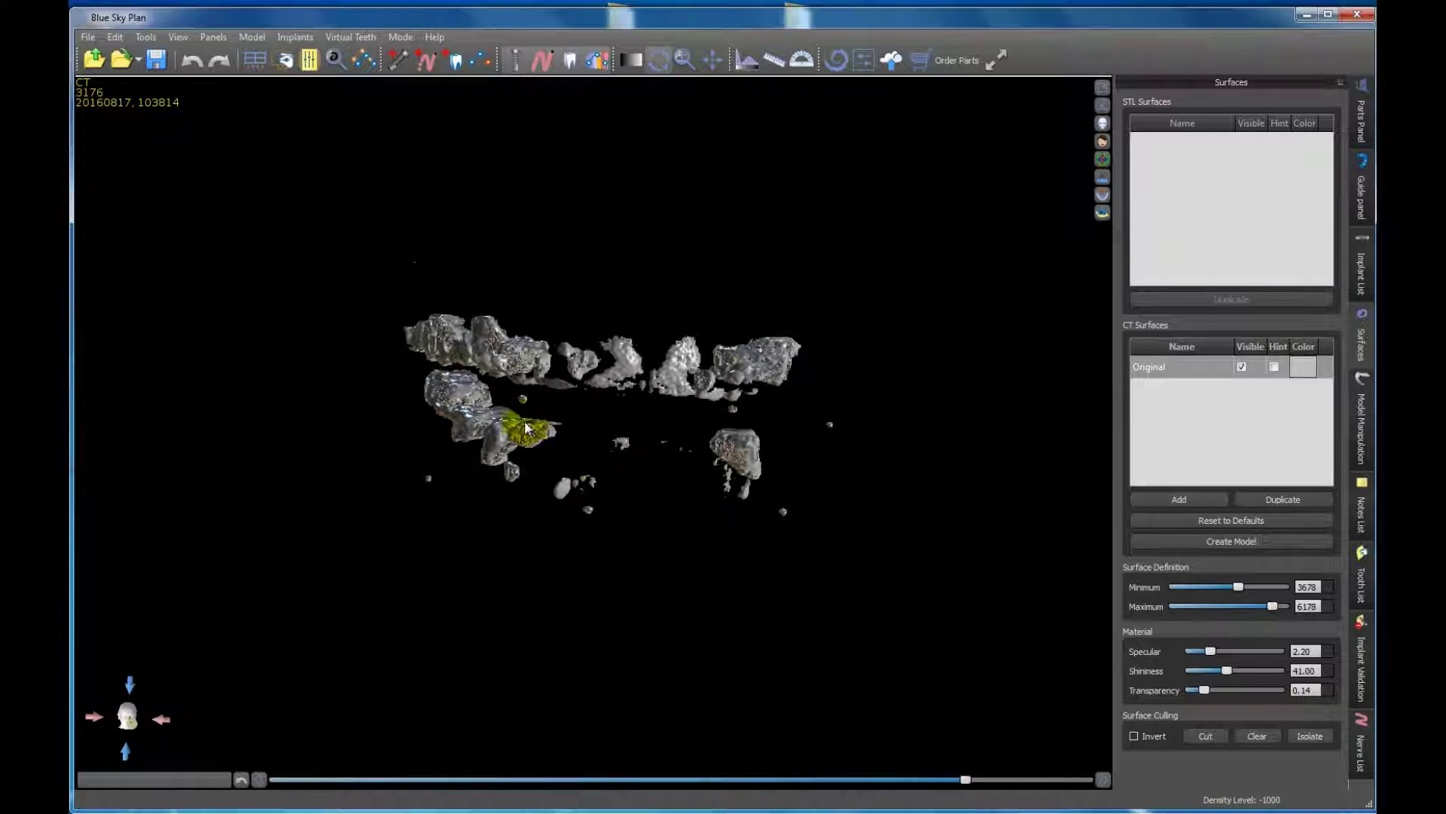
left_click_drag(605, 455, 472, 472)
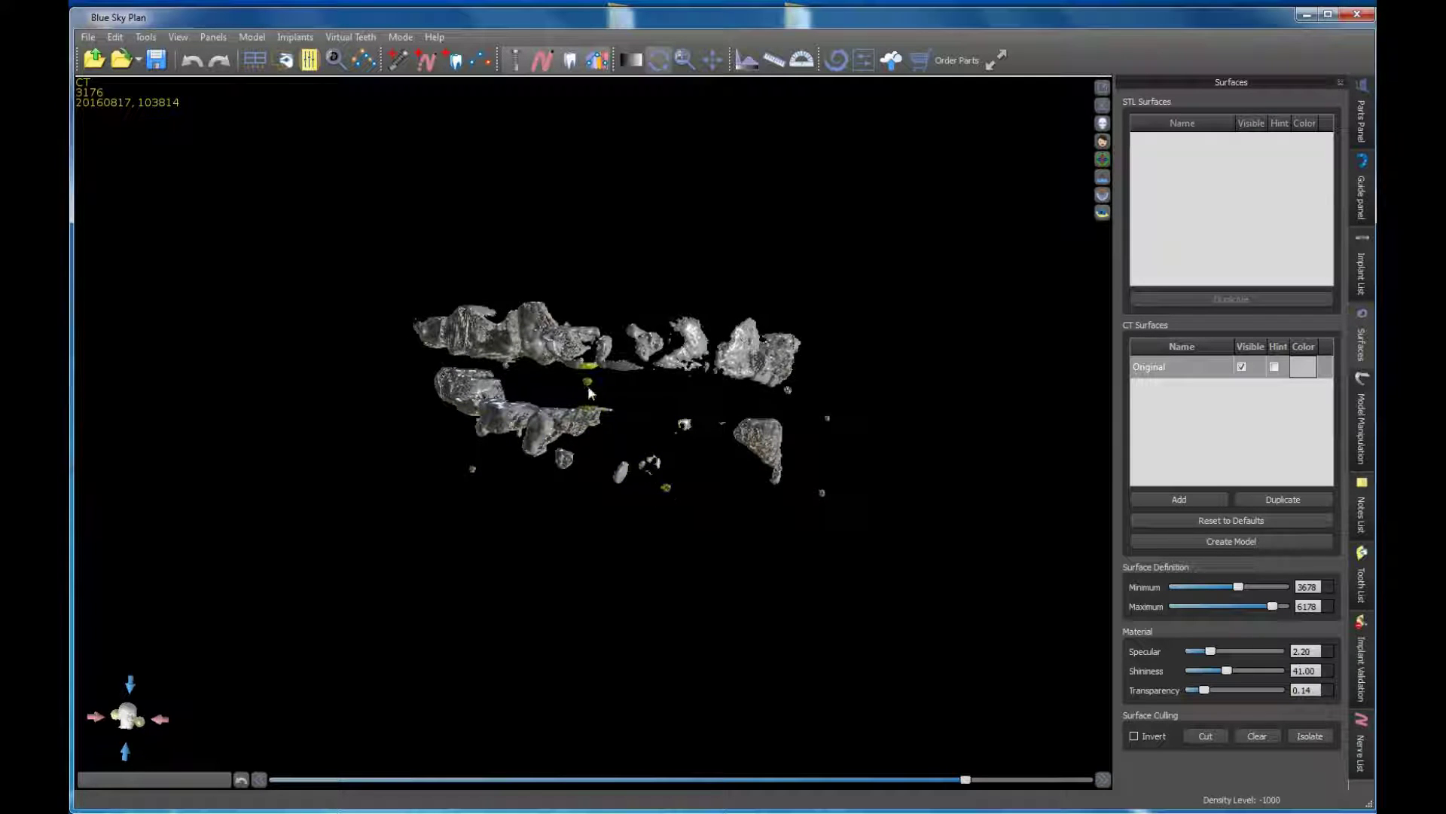
left_click_drag(722, 476, 593, 410)
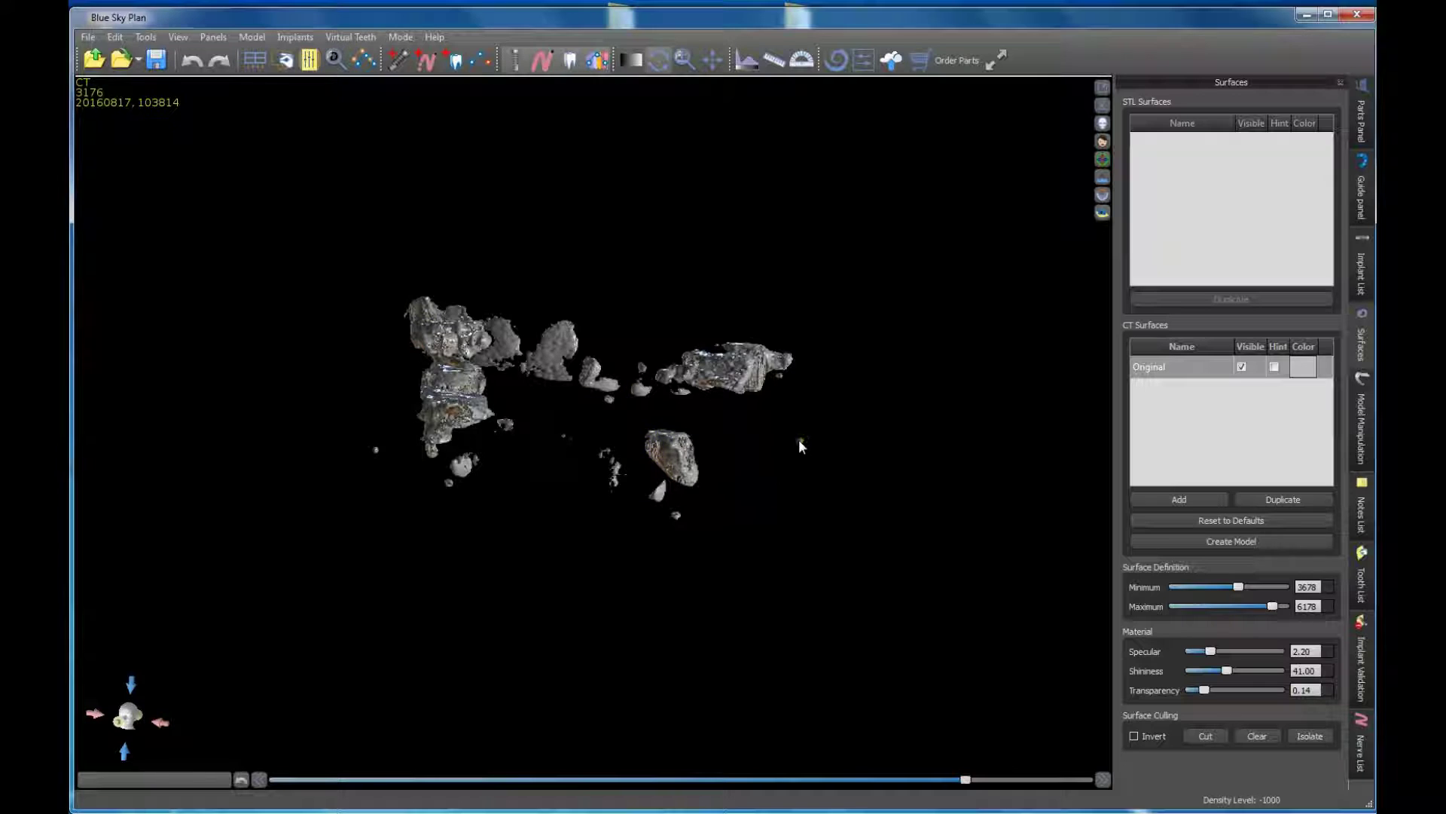
left_click_drag(779, 373, 654, 417)
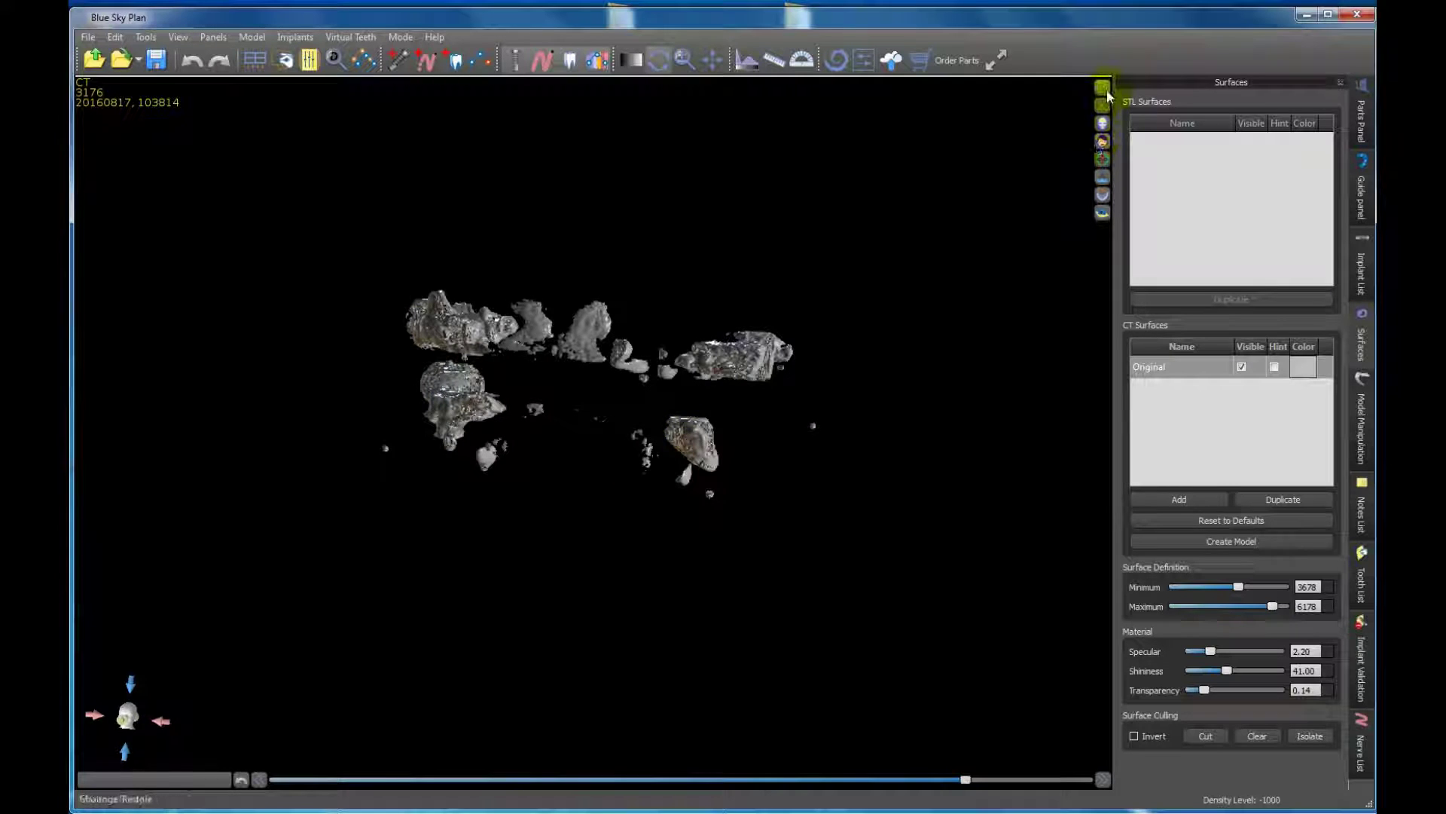
left_click(1103, 89)
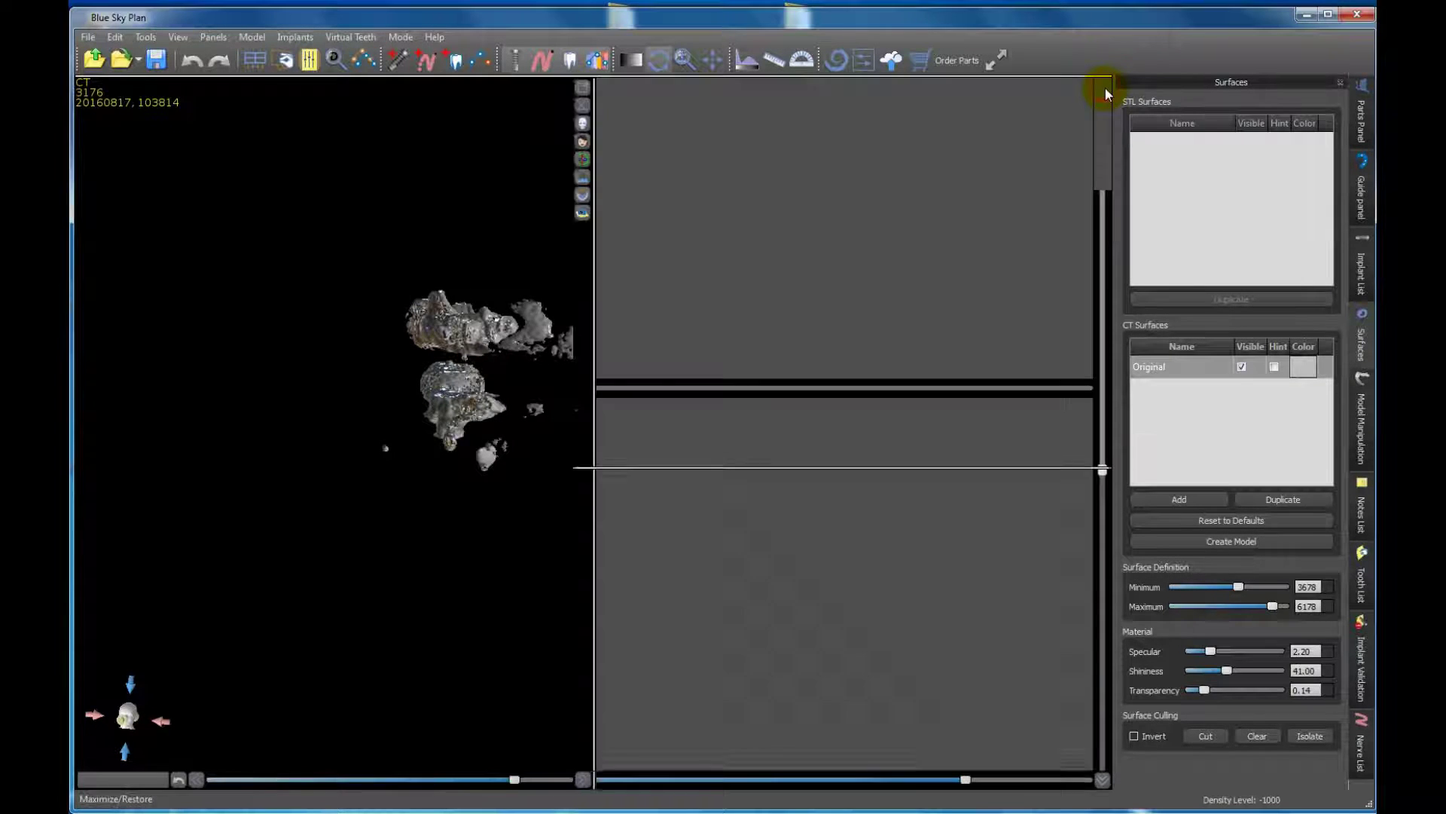
Slide the surface thresholds down and rotate the skull to a front view
left_click(515, 781)
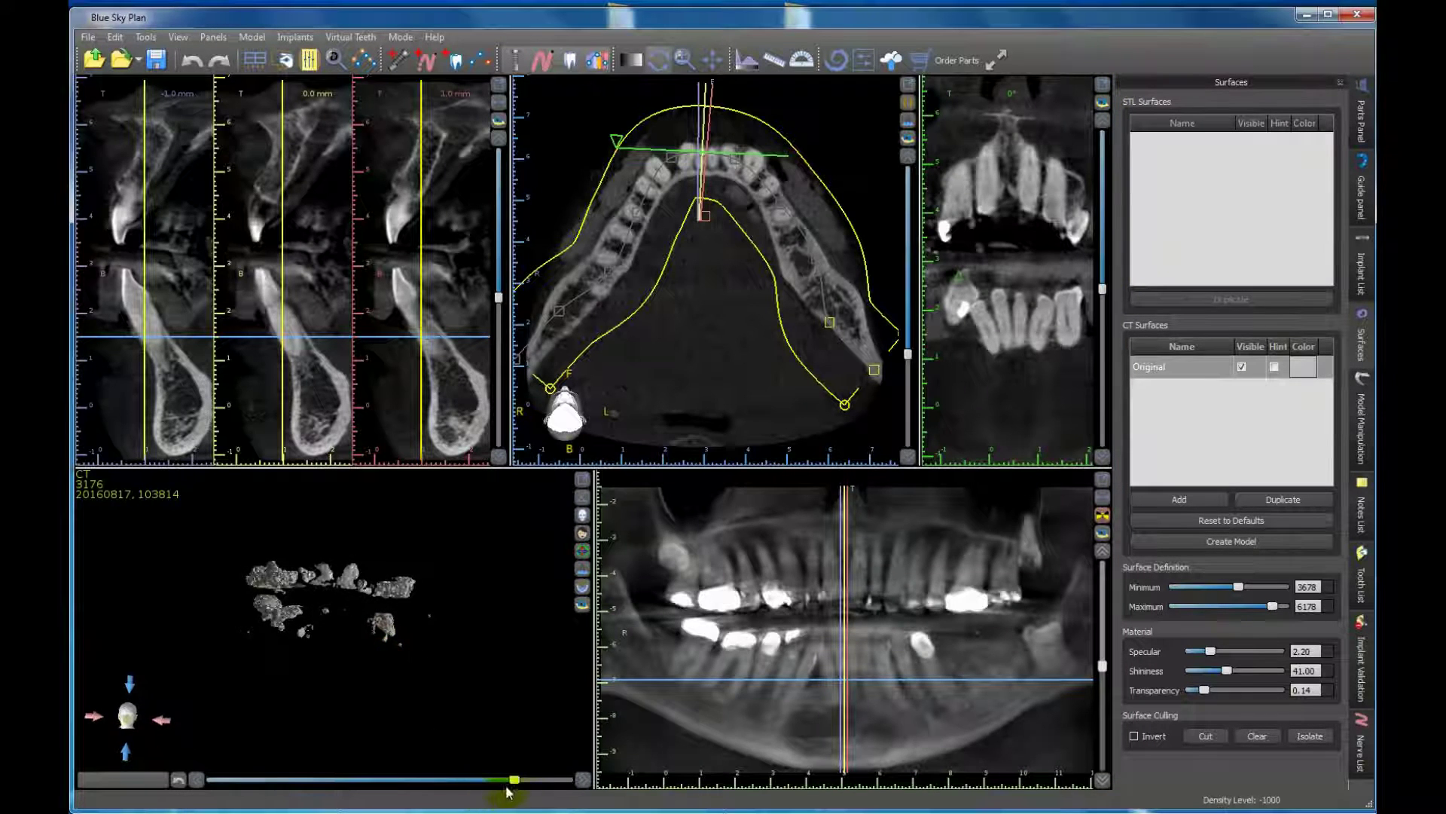
left_click_drag(513, 785, 291, 783)
left_click_drag(305, 678, 358, 629)
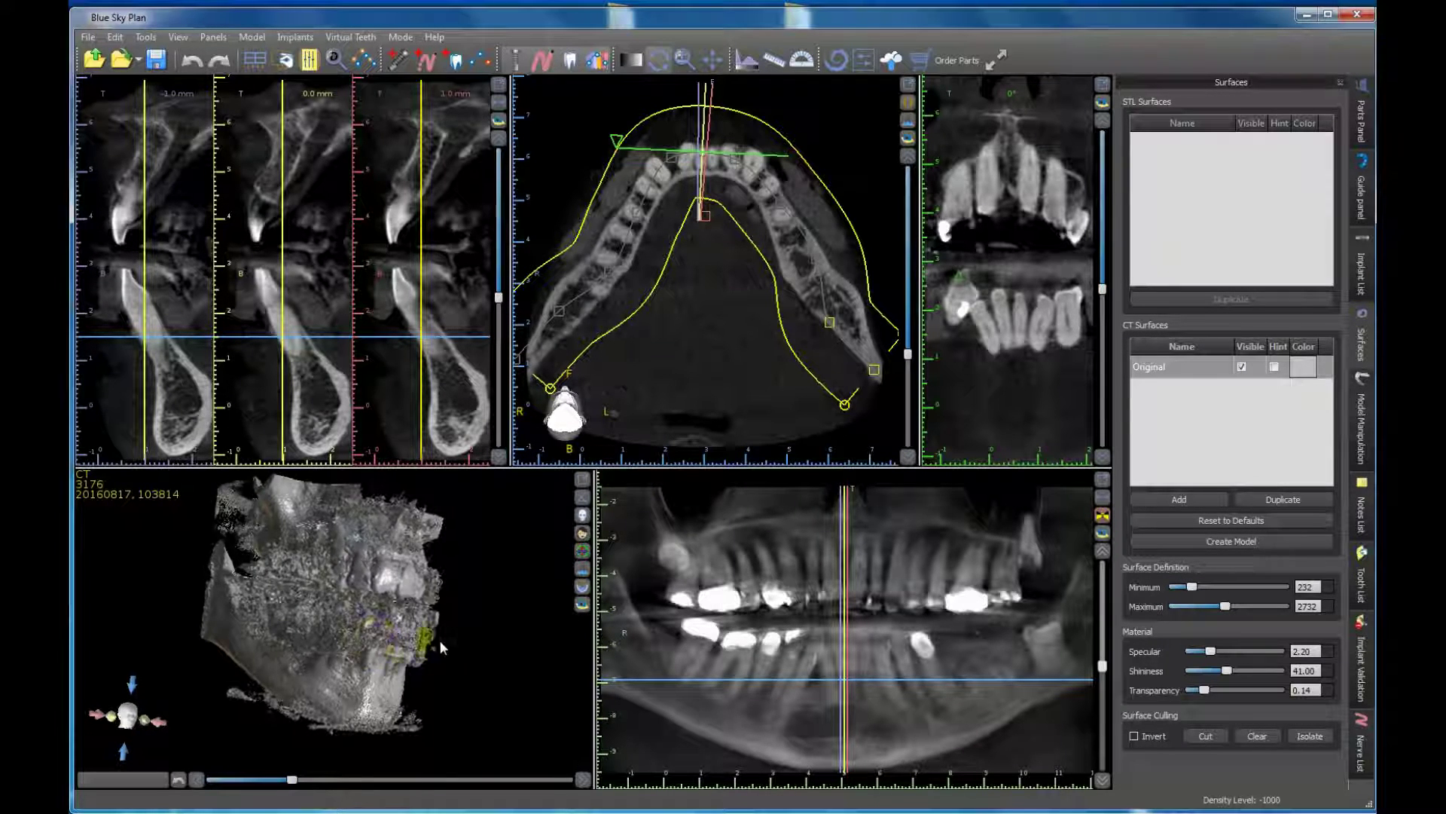
left_click_drag(455, 619, 371, 598)
Fine-tune the thresholds to 1355–3855 and turn the jaw to a more frontal view
left_click_drag(300, 785, 366, 783)
left_click(373, 687)
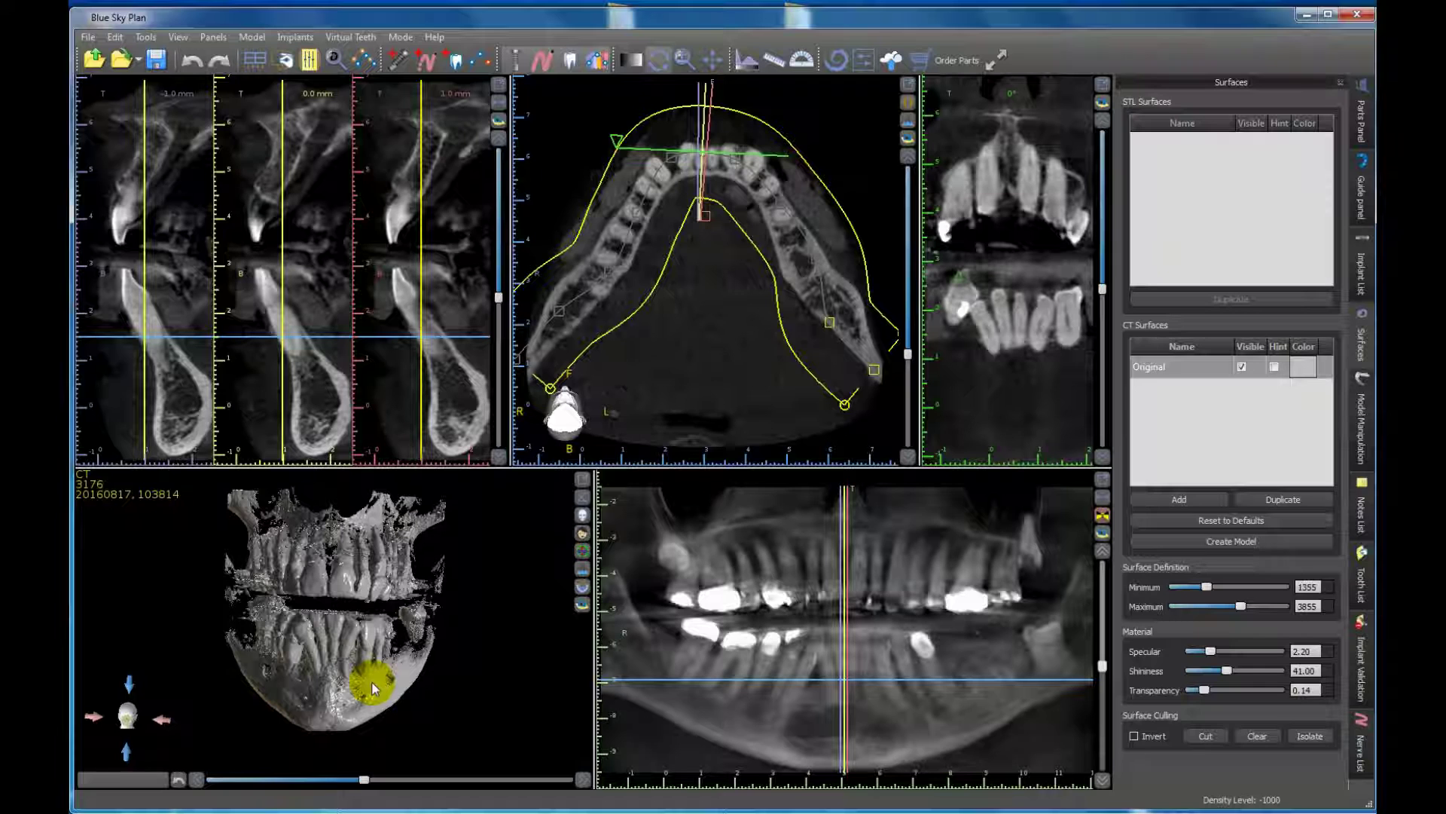
left_click_drag(373, 687, 410, 630)
left_click(304, 597)
left_click(346, 639)
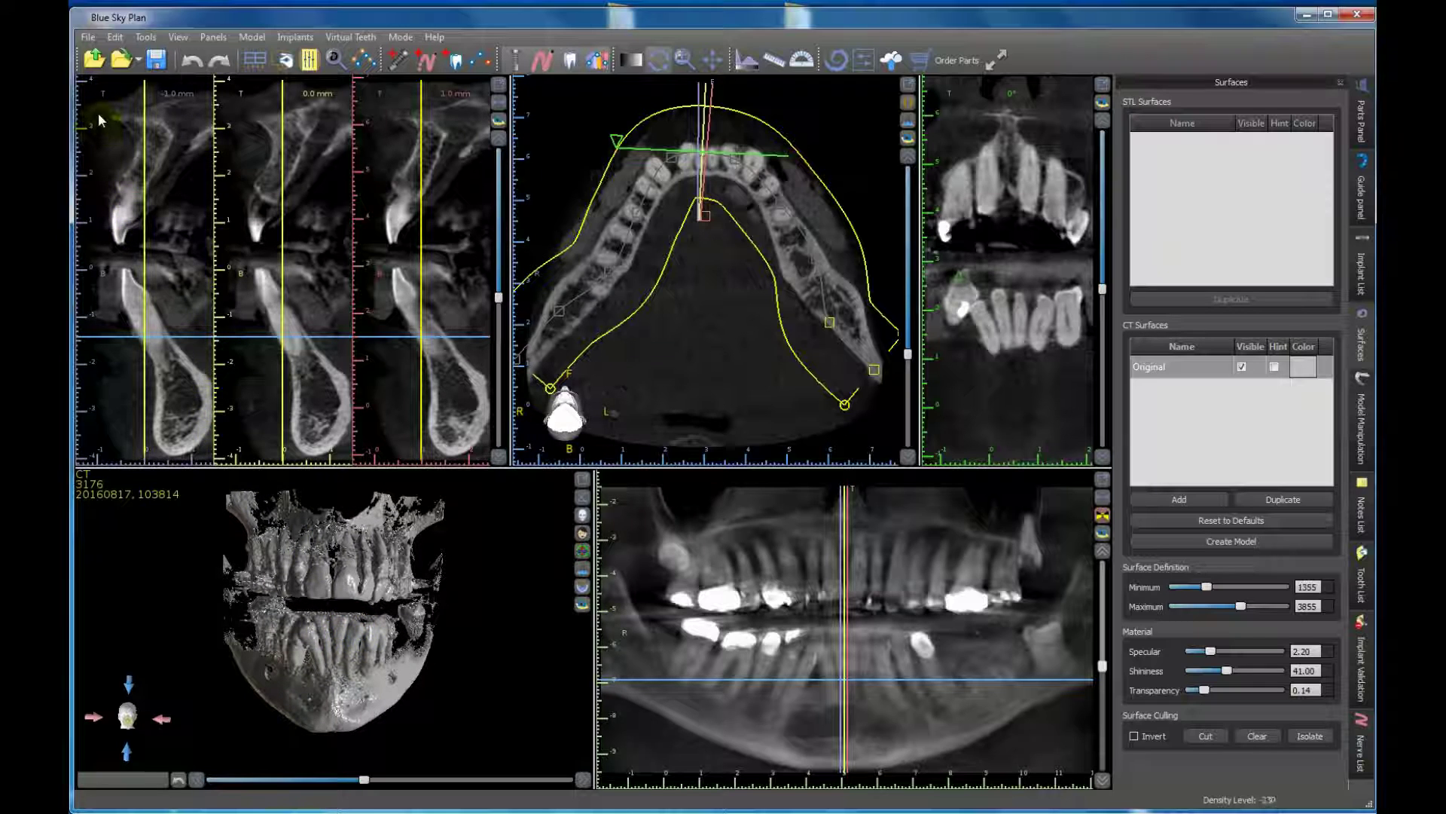
Start a Scan Appliance DICOM import from the File menu's Import DICOMS submenu
left_click(88, 37)
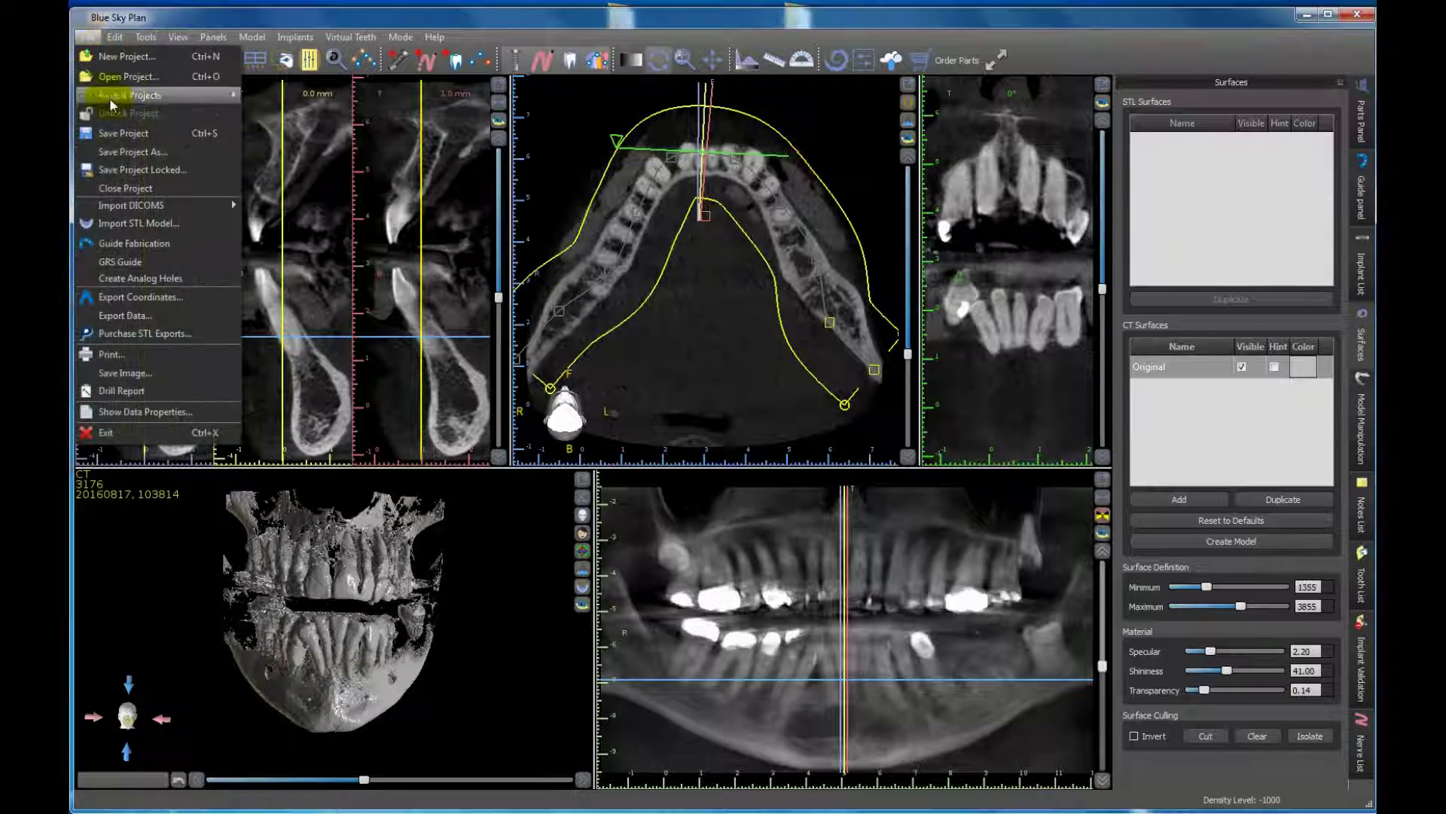
mouse_move(135, 204)
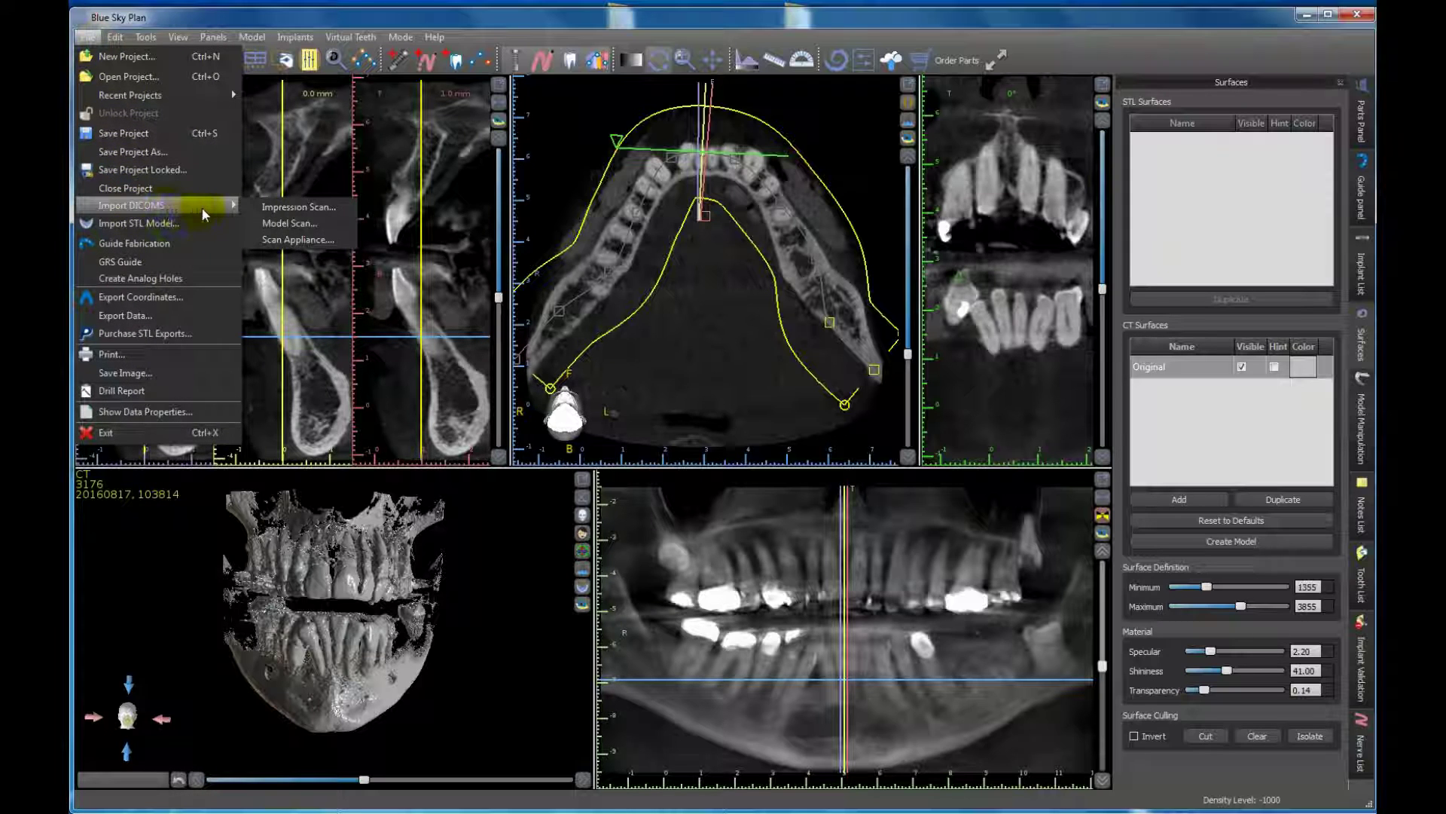
left_click(284, 240)
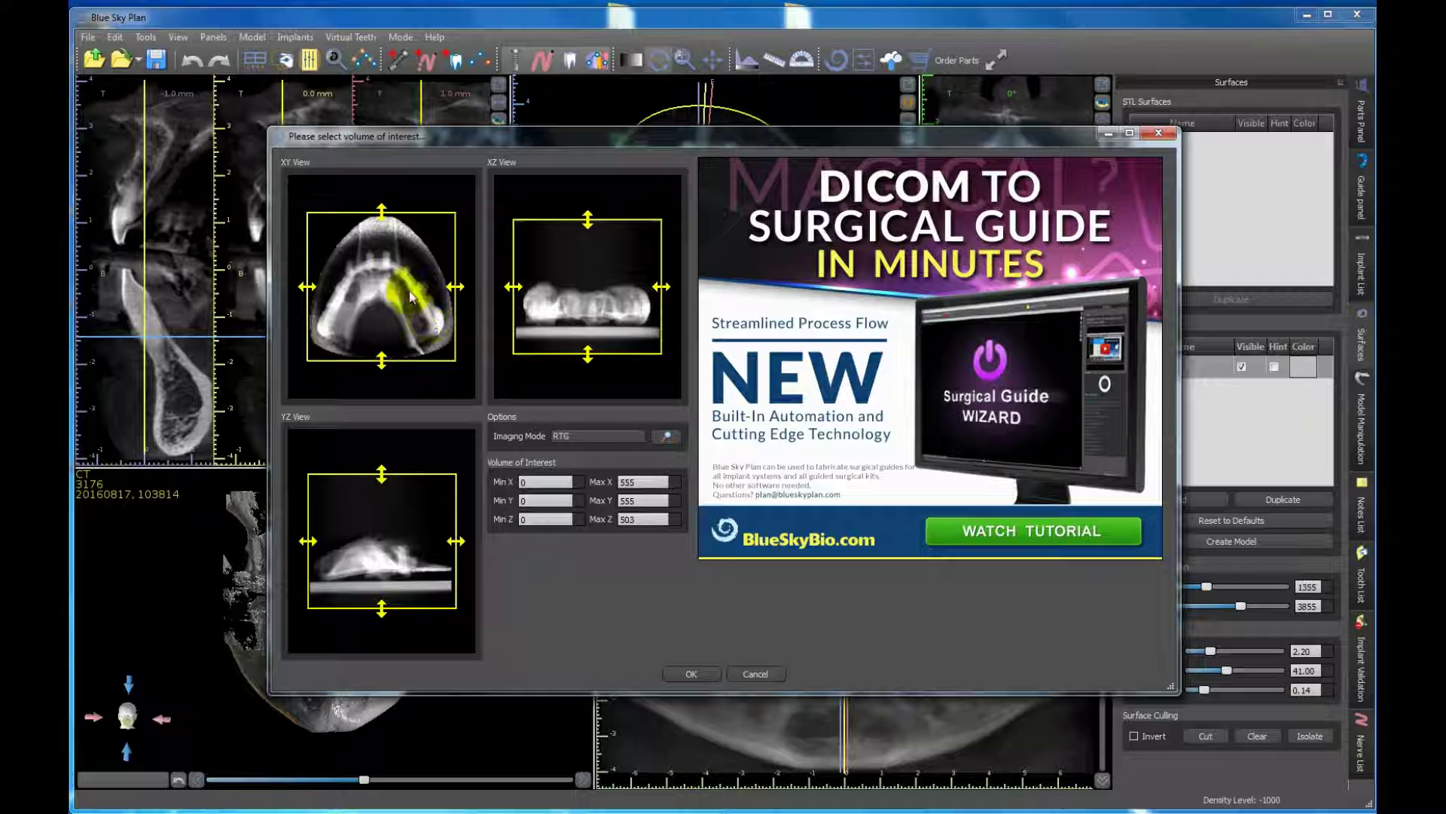
Trim the yellow volume box to X 26–523, Y 121–555, Z 107–285 around the appliance
left_click(381, 212)
left_click_drag(382, 218, 381, 256)
left_click_drag(455, 294, 446, 291)
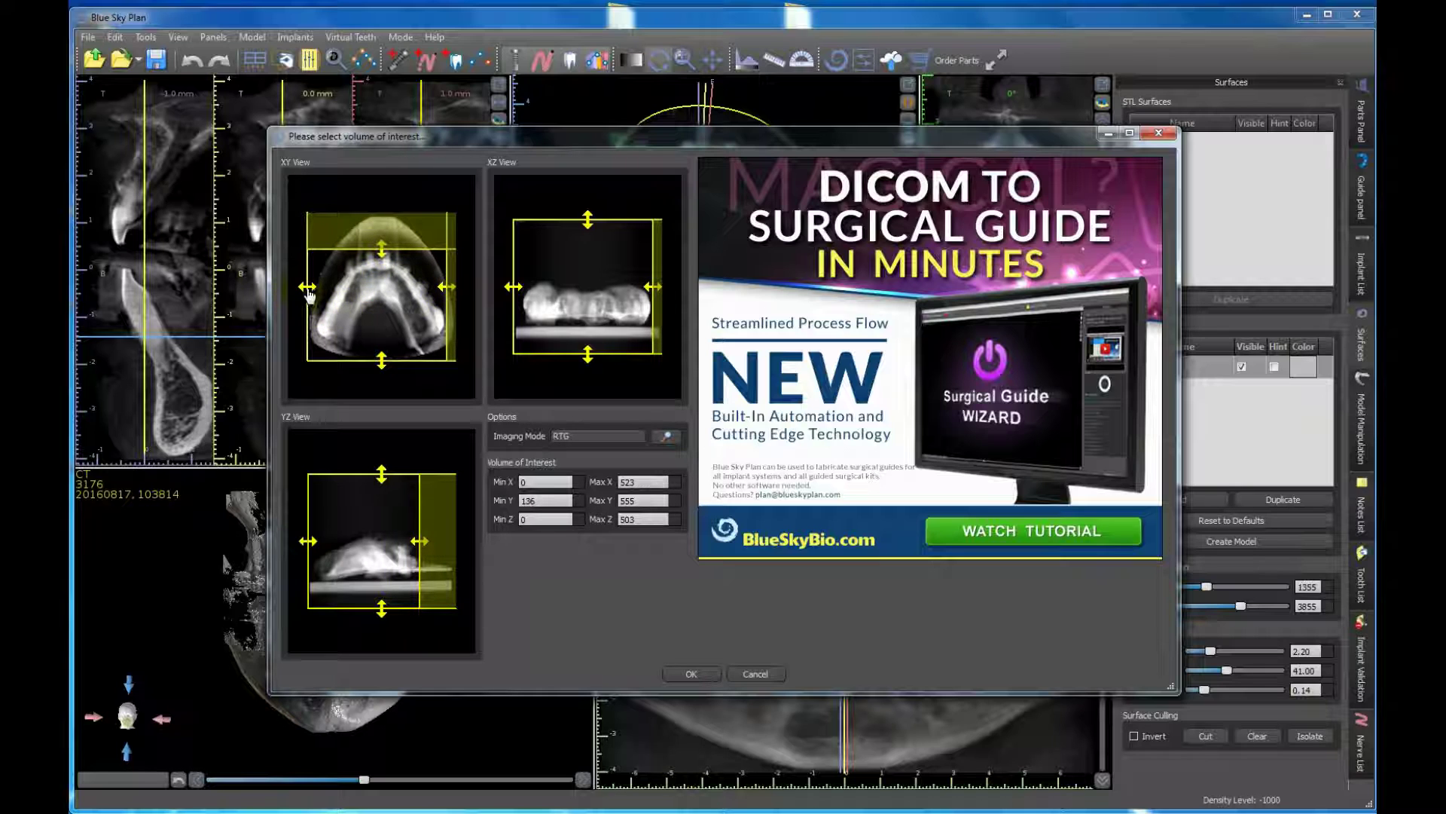
left_click_drag(308, 293, 318, 295)
left_click_drag(588, 220, 589, 290)
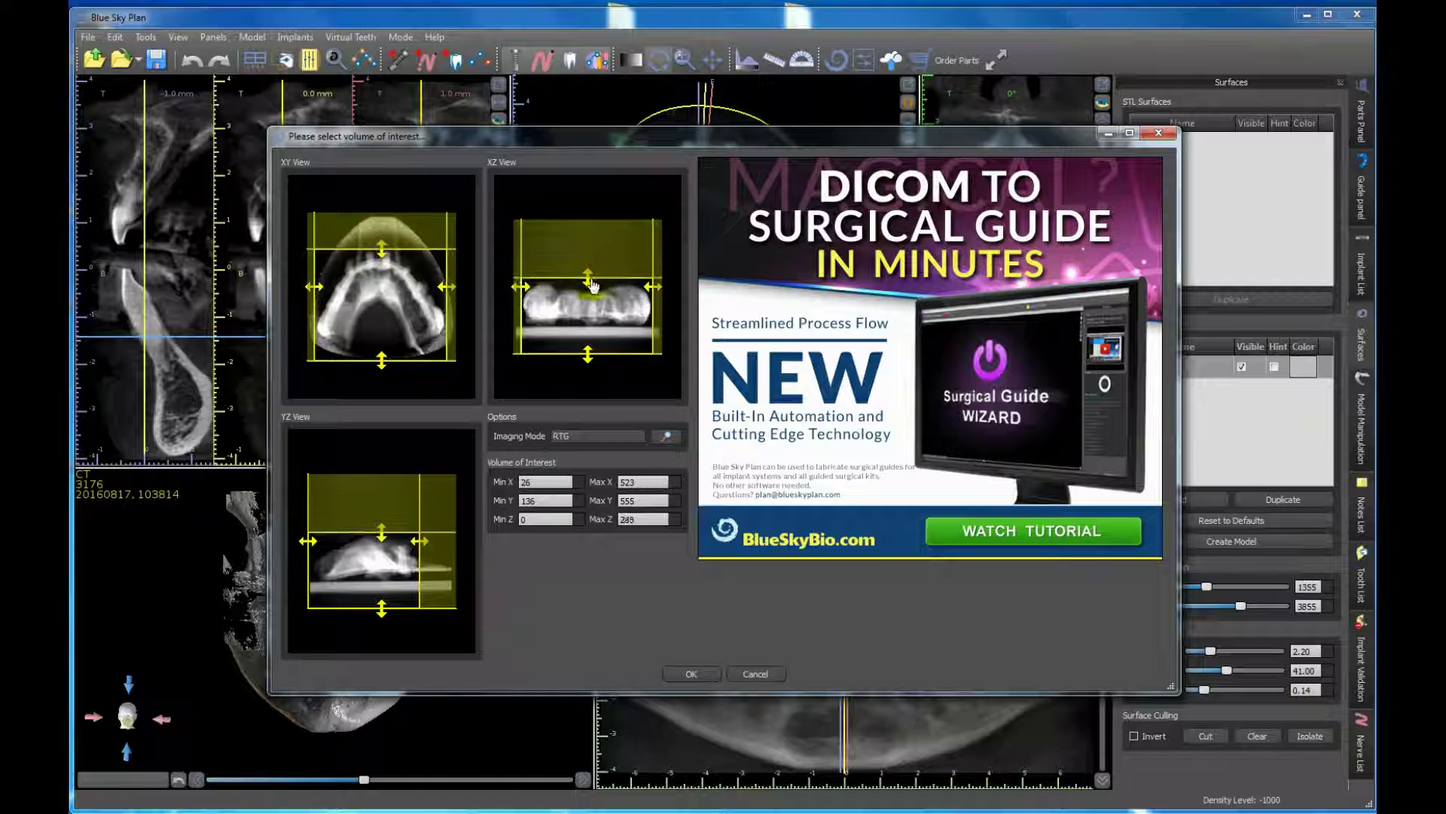
left_click_drag(591, 360, 594, 329)
left_click_drag(419, 501, 424, 501)
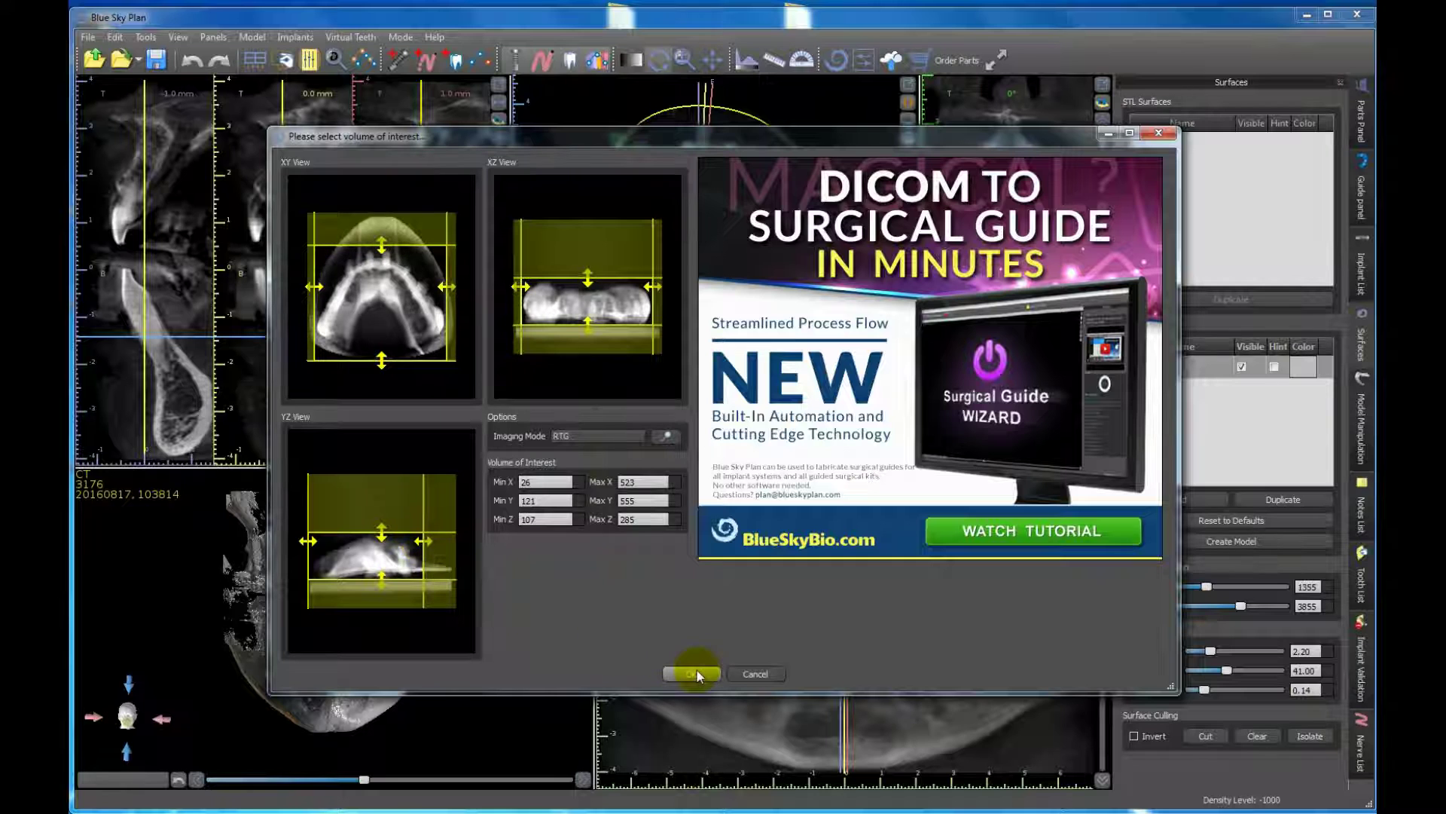